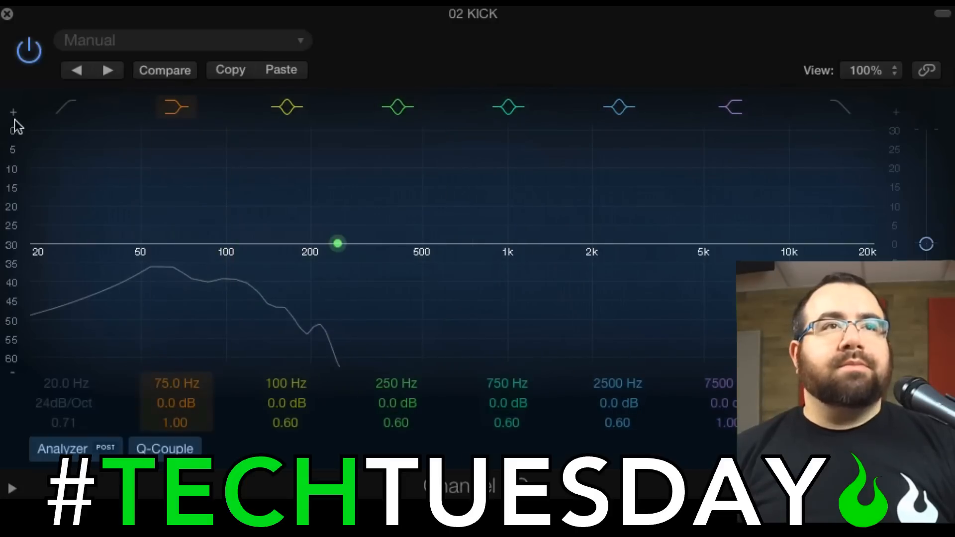
Enable the low-cut filter on the kick EQ and try its frequency at 50 Hz and 80 Hz.
{"action": "left_click", "coordinate": [67, 108]}
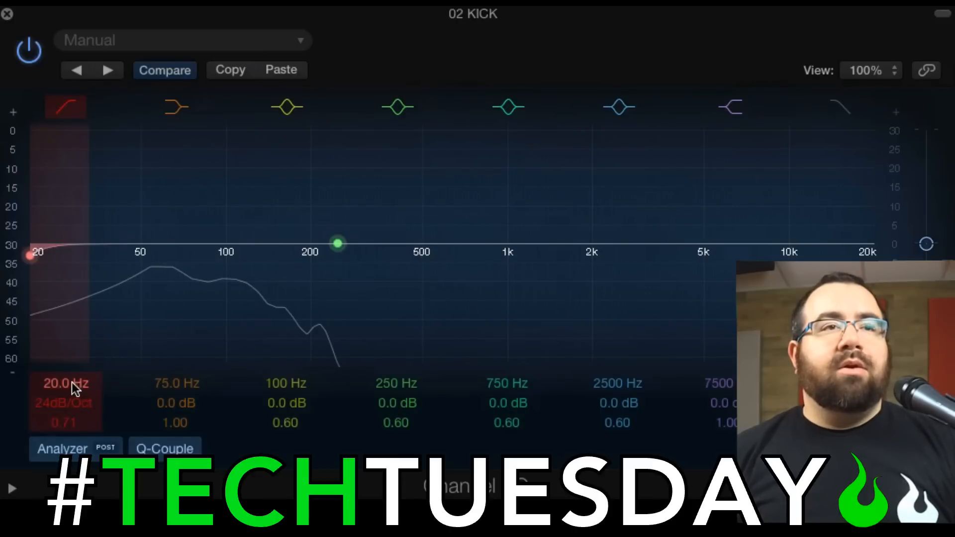
{"action": "mouse_move", "coordinate": [54, 388]}
{"action": "left_mouse_down"}
{"action": "mouse_move", "coordinate": [53, 338]}
{"action": "mouse_move", "coordinate": [54, 376]}
{"action": "left_mouse_up"}
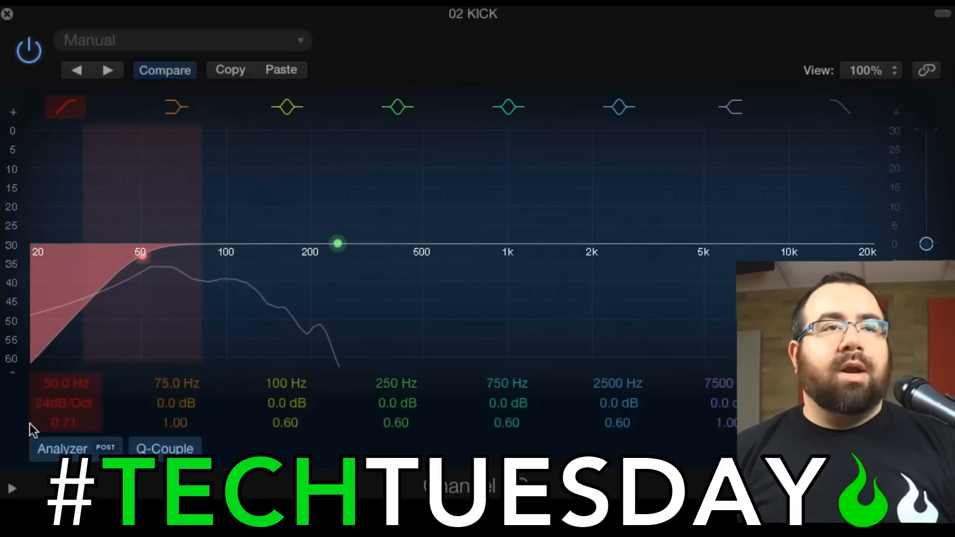
{"action": "double_click", "coordinate": [54, 386]}
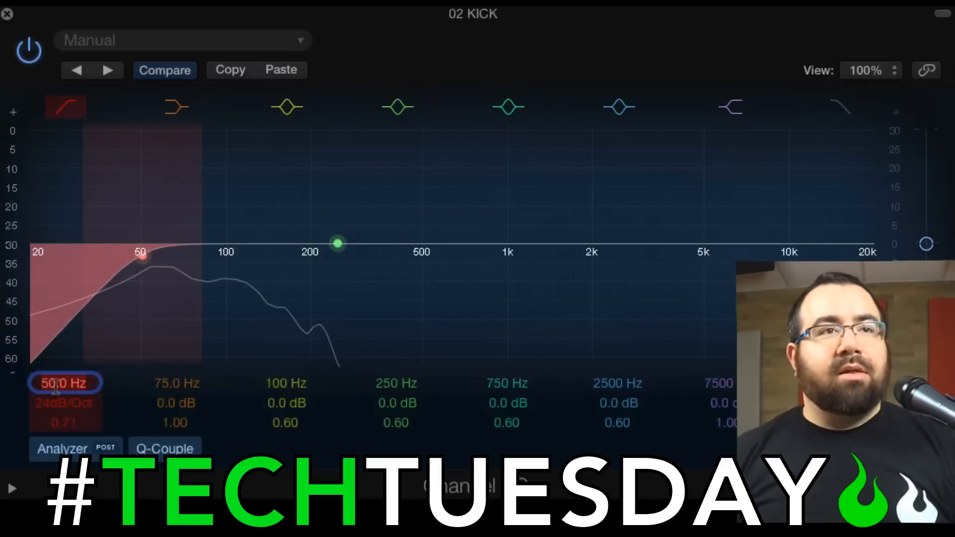
{"action": "type", "text": "80"}
{"action": "key", "text": "Return"}
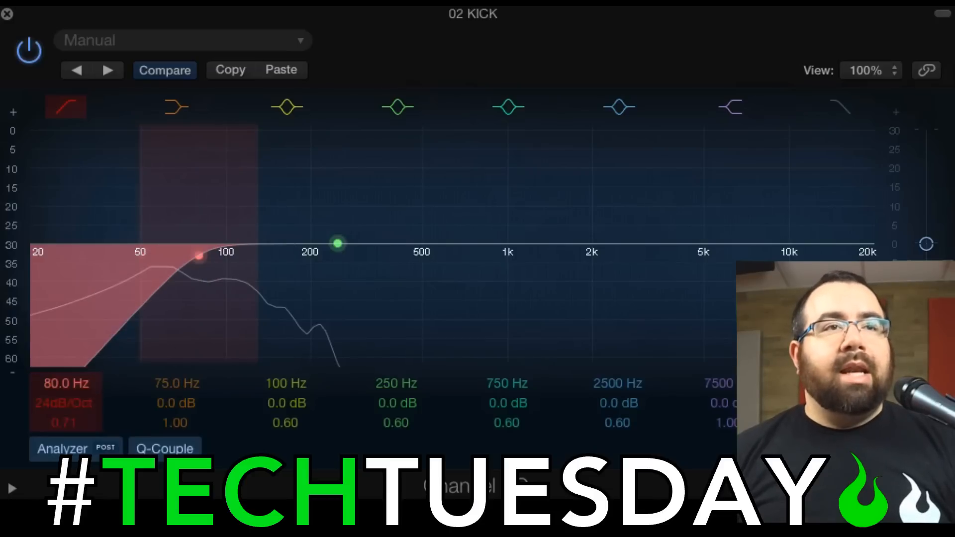
Try the low-cut frequency at 100 Hz and 42.5 Hz, ending at 28 Hz.
{"action": "double_click", "coordinate": [64, 382]}
{"action": "type", "text": "100"}
{"action": "key", "text": "Return"}
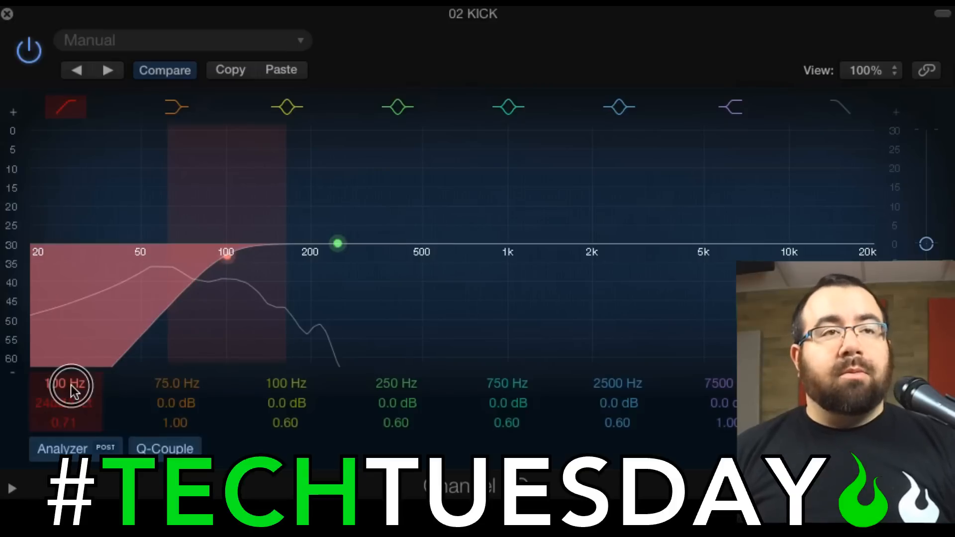
{"action": "left_click_drag", "start_coordinate": [70, 385], "coordinate": [71, 419]}
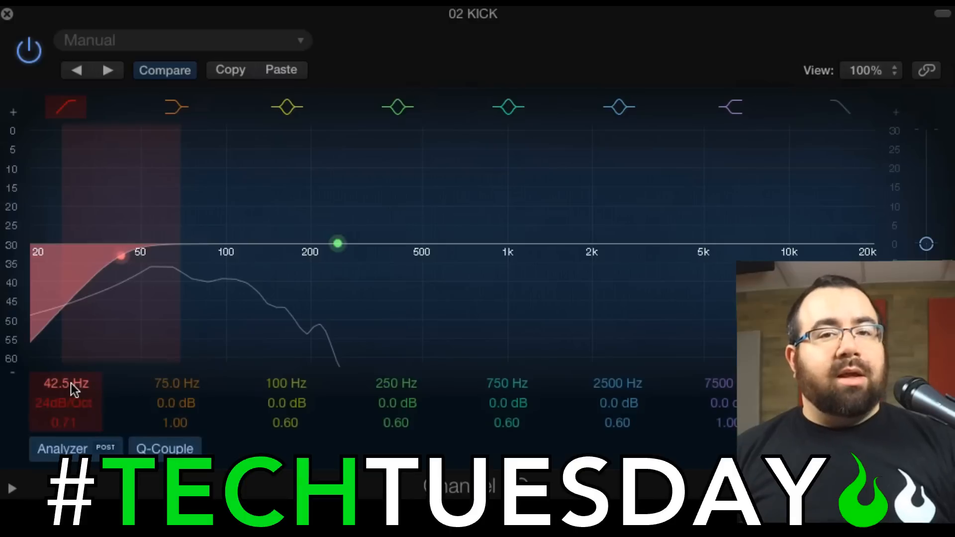
{"action": "left_click_drag", "start_coordinate": [71, 383], "coordinate": [71, 403]}
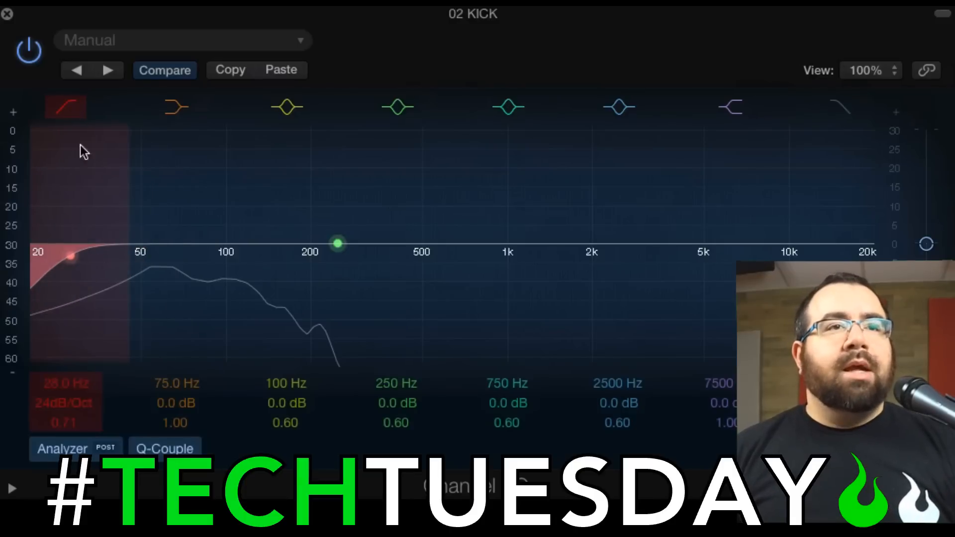
Set the 75 Hz low shelf gain to 0.5 dB, and try the 250 Hz band at +12 dB and at 198 Hz, -12 dB before resetting it.
{"action": "mouse_move", "coordinate": [173, 402]}
{"action": "left_mouse_down"}
{"action": "mouse_move", "coordinate": [173, 371]}
{"action": "mouse_move", "coordinate": [172, 401]}
{"action": "left_mouse_up"}
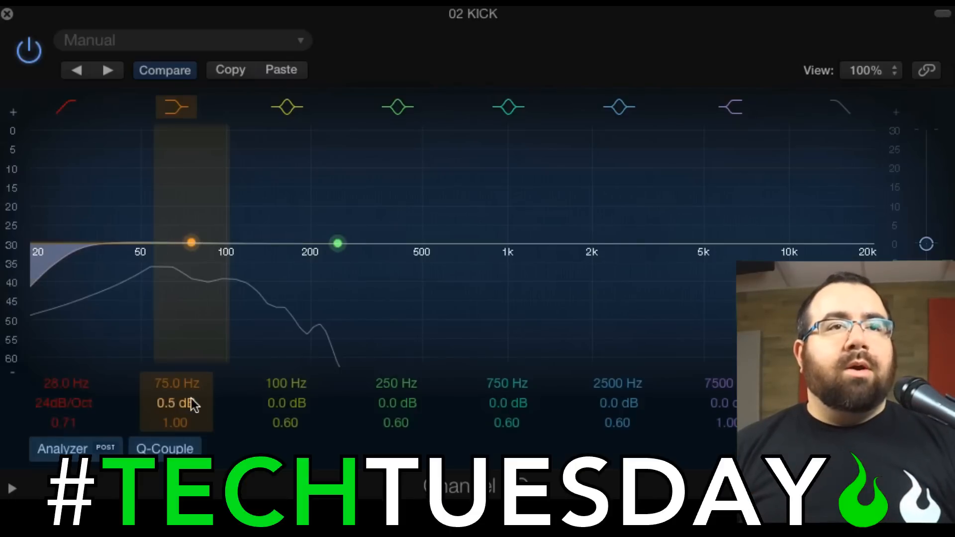
{"action": "left_click_drag", "start_coordinate": [402, 402], "coordinate": [402, 365]}
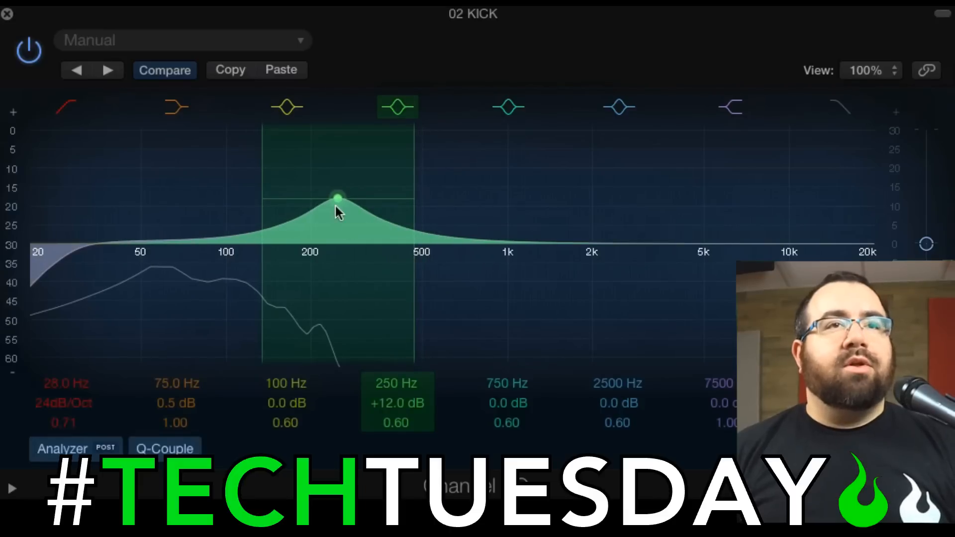
{"action": "left_click_drag", "start_coordinate": [337, 200], "coordinate": [307, 331]}
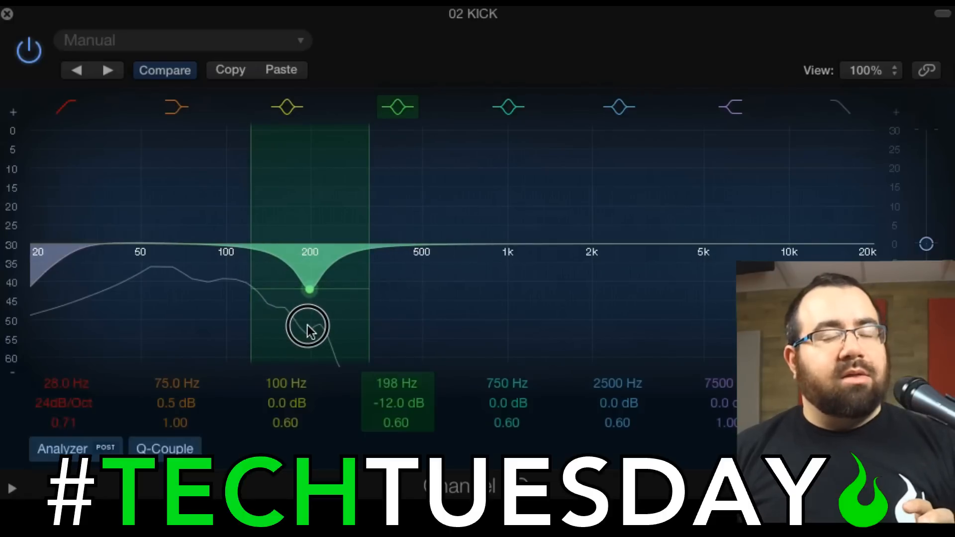
{"action": "left_click_drag", "start_coordinate": [308, 329], "coordinate": [309, 318]}
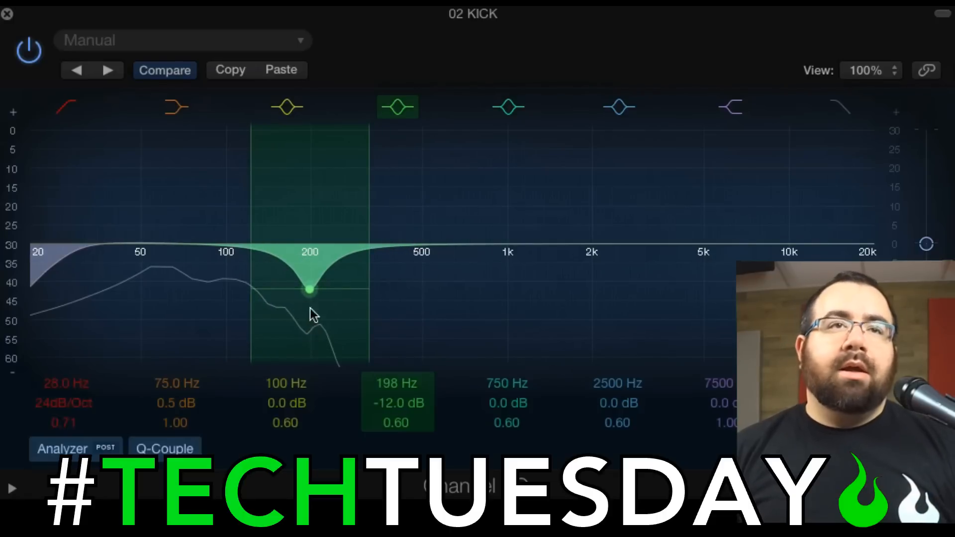
{"action": "left_click", "coordinate": [310, 288], "text": "alt"}
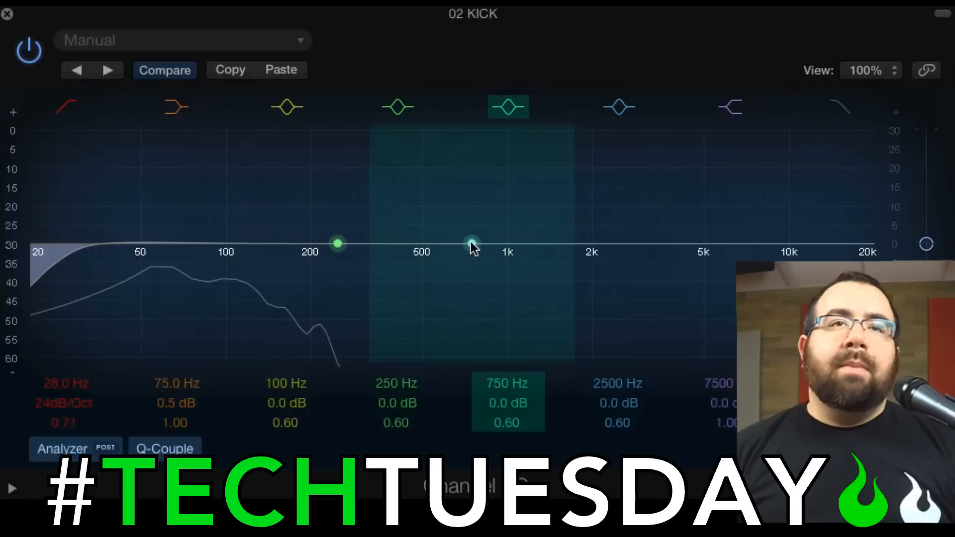
Try boosting the 750 Hz band to +15 dB at 970 Hz, return it to 0 dB at 980 Hz, and reset the 2500 Hz band's gain.
{"action": "left_click_drag", "start_coordinate": [471, 240], "coordinate": [504, 164]}
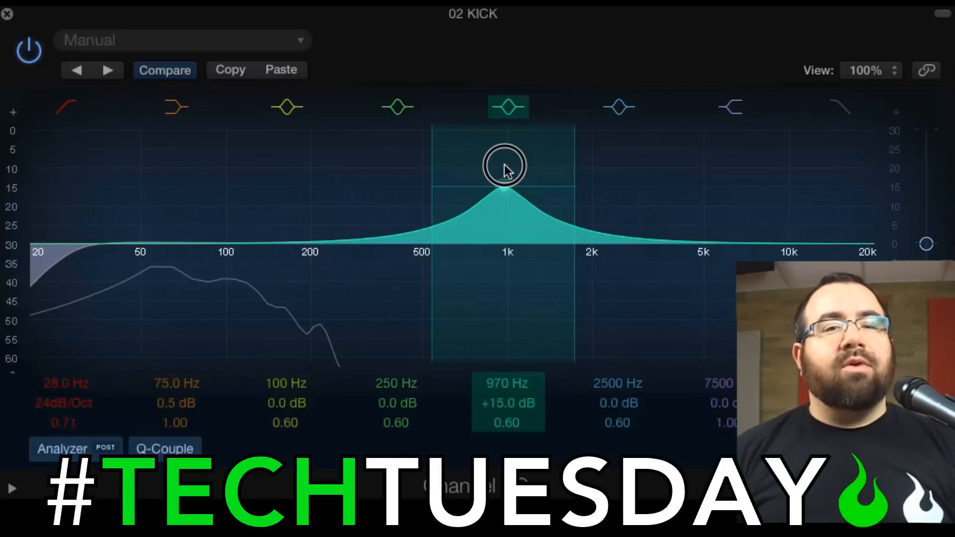
{"action": "left_click_drag", "start_coordinate": [504, 166], "coordinate": [506, 241]}
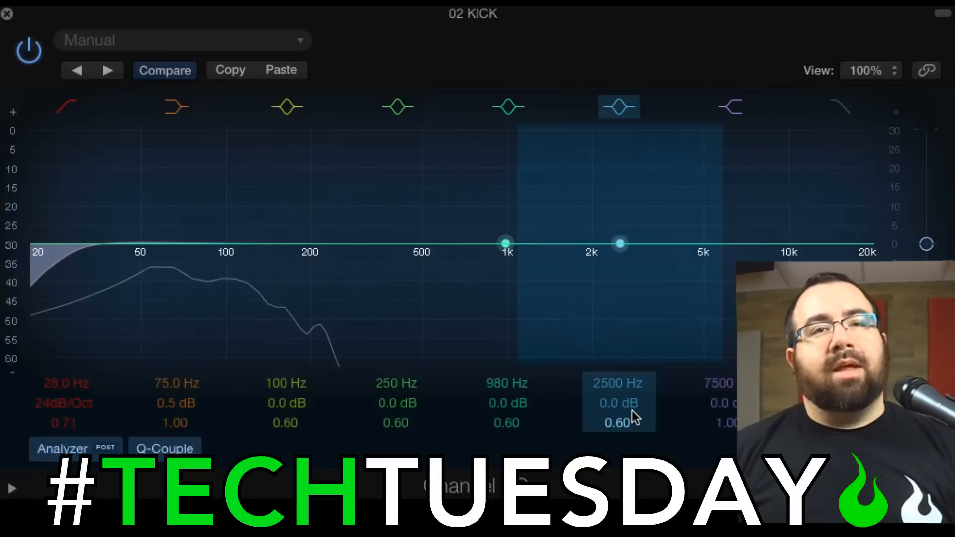
{"action": "left_click_drag", "start_coordinate": [620, 399], "coordinate": [619, 373]}
{"action": "left_click", "coordinate": [619, 407], "text": "alt"}
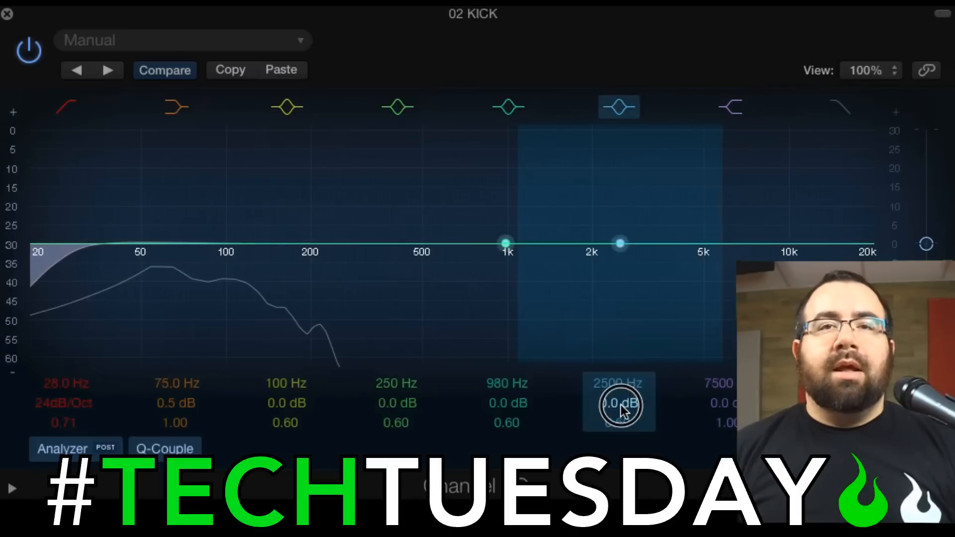
Try adjusting the 7500 Hz high shelf's gain, and enable the high-cut filter and lower its frequency from the 20 kHz end.
{"action": "mouse_move", "coordinate": [727, 401]}
{"action": "left_mouse_down"}
{"action": "mouse_move", "coordinate": [727, 386]}
{"action": "mouse_move", "coordinate": [726, 422]}
{"action": "mouse_move", "coordinate": [727, 385]}
{"action": "mouse_move", "coordinate": [728, 406]}
{"action": "left_mouse_up"}
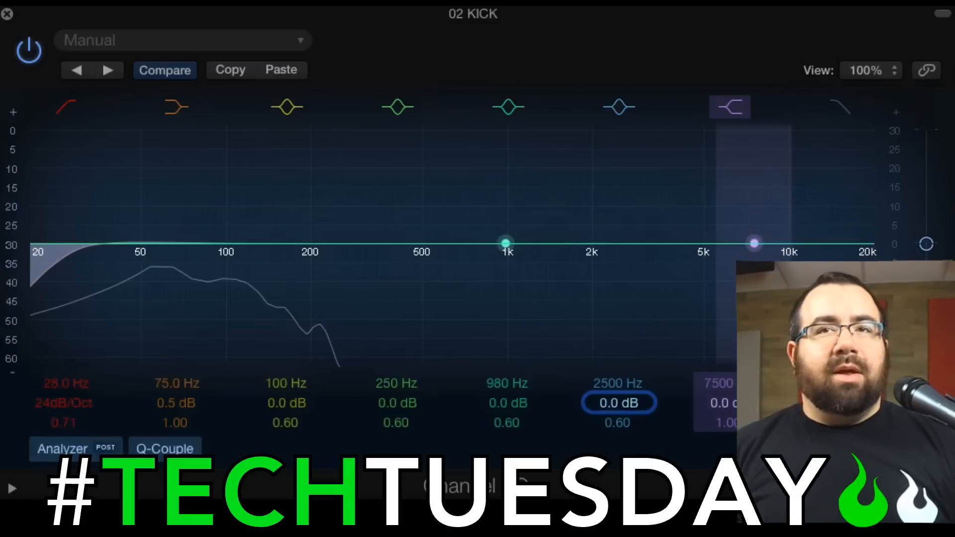
{"action": "left_click", "coordinate": [727, 408]}
{"action": "mouse_move", "coordinate": [726, 408]}
{"action": "left_mouse_down"}
{"action": "mouse_move", "coordinate": [726, 393]}
{"action": "mouse_move", "coordinate": [726, 437]}
{"action": "mouse_move", "coordinate": [726, 407]}
{"action": "left_mouse_up"}
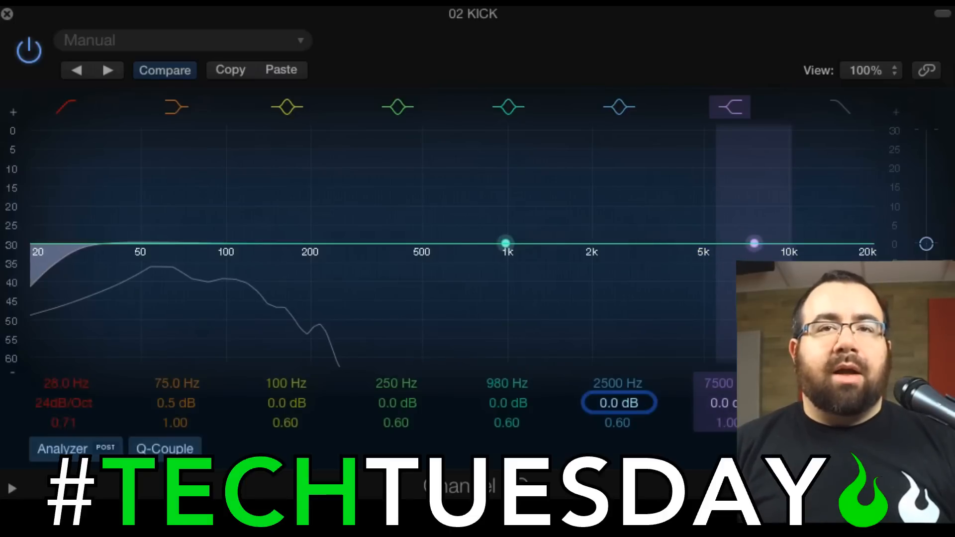
{"action": "left_click", "coordinate": [841, 106]}
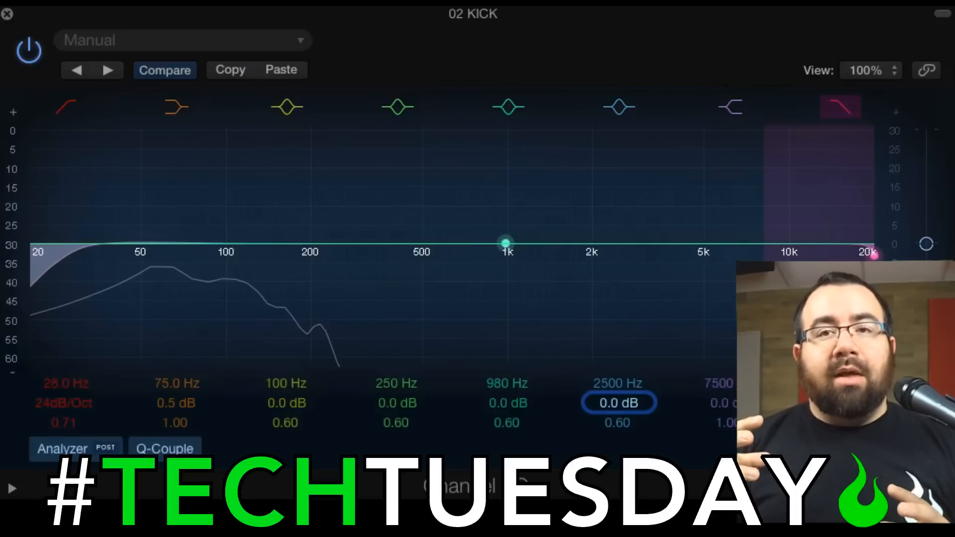
{"action": "mouse_move", "coordinate": [874, 255]}
{"action": "left_mouse_down"}
{"action": "mouse_move", "coordinate": [521, 256]}
{"action": "mouse_move", "coordinate": [848, 255]}
{"action": "left_mouse_up"}
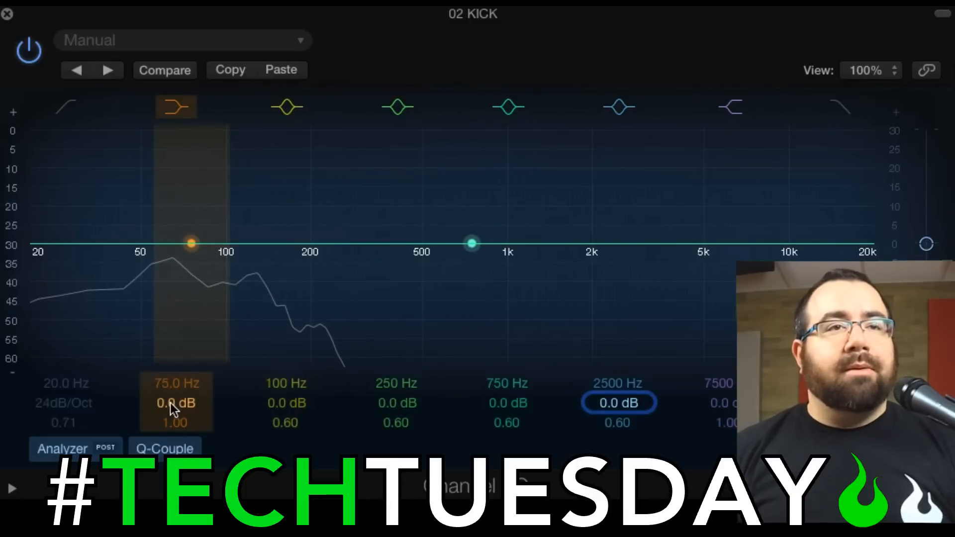
Boost the kick's 75 Hz low shelf to +7.5 dB.
{"action": "left_click_drag", "start_coordinate": [170, 402], "coordinate": [170, 362]}
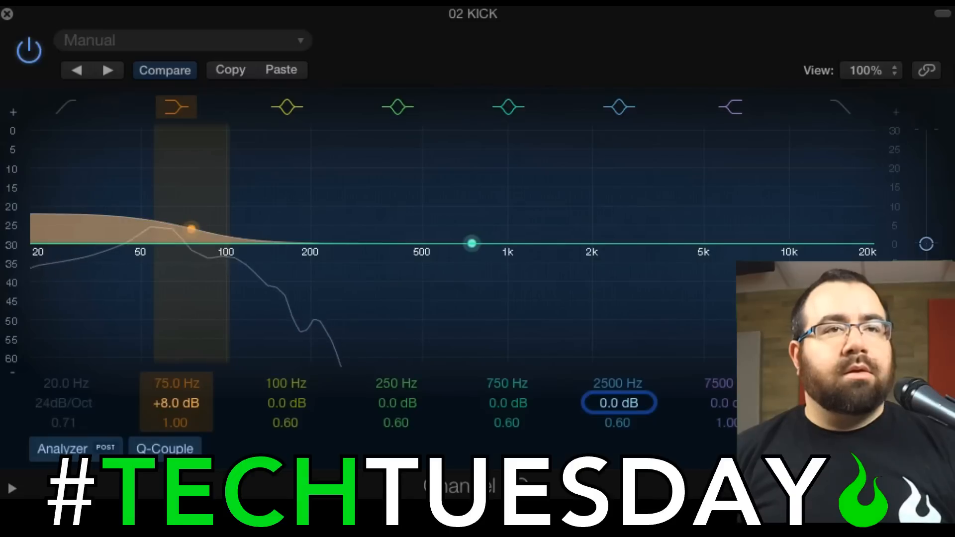
{"action": "left_click_drag", "start_coordinate": [170, 362], "coordinate": [170, 365]}
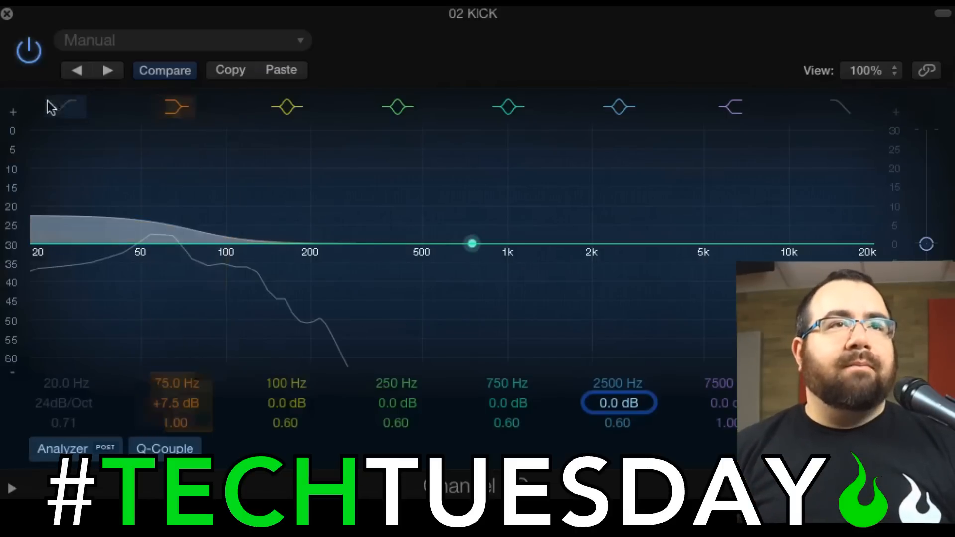
Enable the low-cut filter, raise its frequency to 62 Hz, and switch it off and on to compare the sound.
{"action": "left_click", "coordinate": [64, 106]}
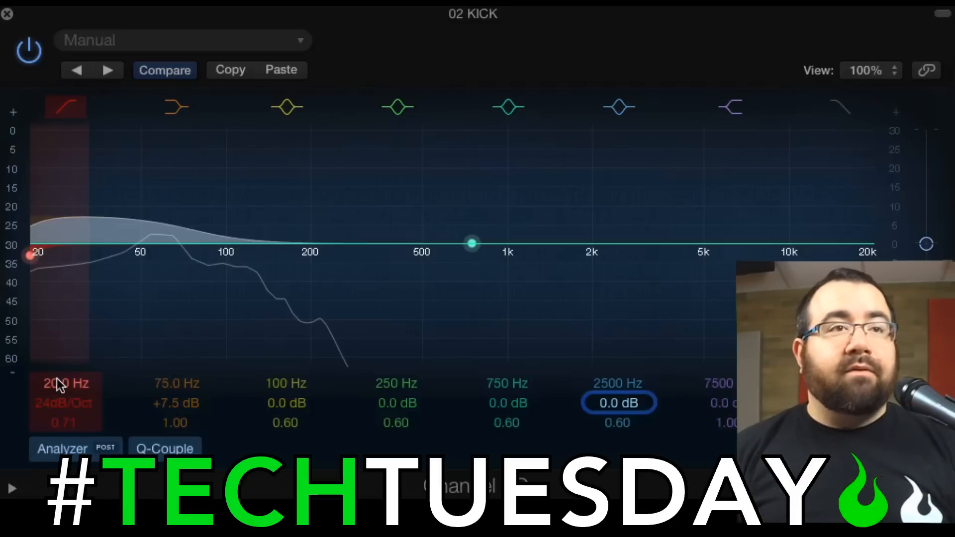
{"action": "left_click_drag", "start_coordinate": [57, 378], "coordinate": [54, 355]}
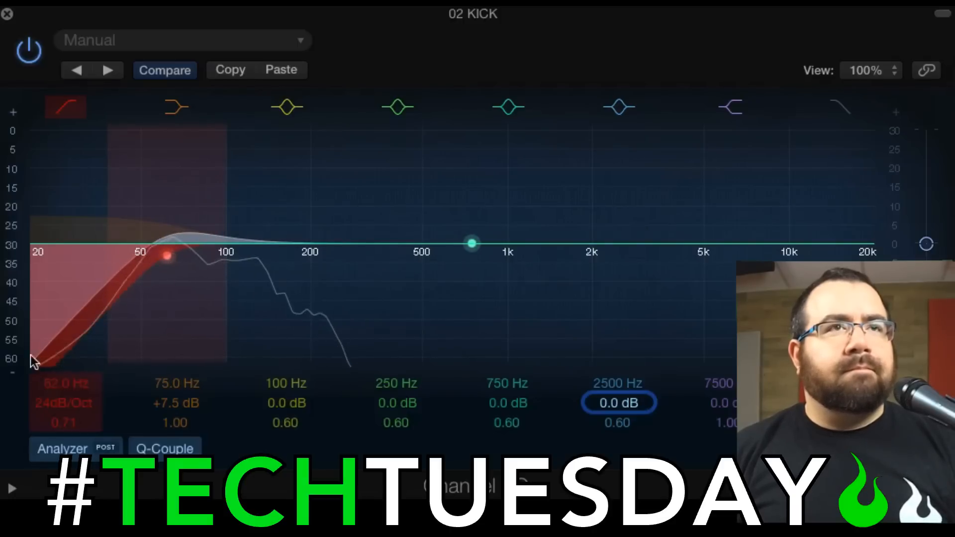
{"action": "left_click", "coordinate": [73, 104]}
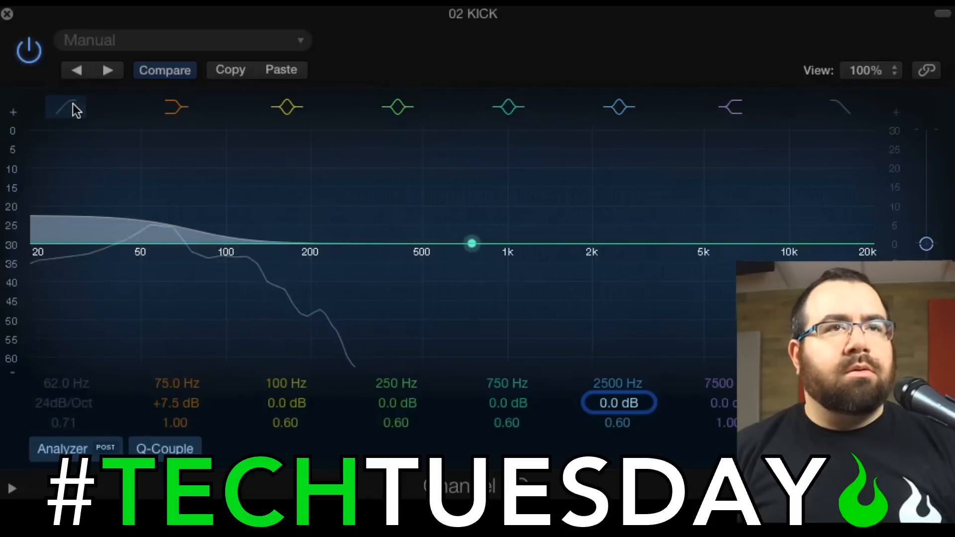
{"action": "left_click", "coordinate": [73, 104]}
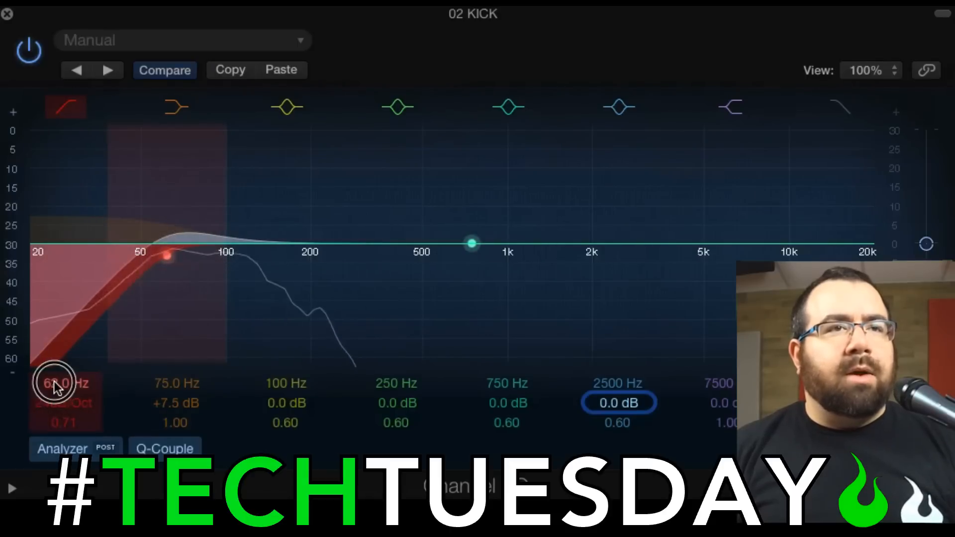
Lower the low-cut frequency to 57 Hz, compare with it bypassed, and raise the 75 Hz low shelf gain to +8.0 dB.
{"action": "left_click_drag", "start_coordinate": [55, 383], "coordinate": [56, 402]}
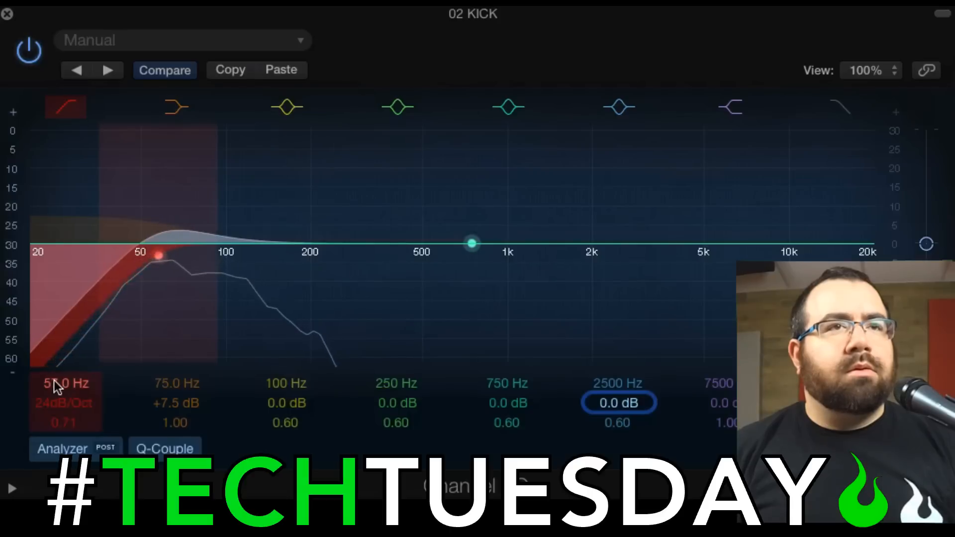
{"action": "left_click", "coordinate": [60, 106]}
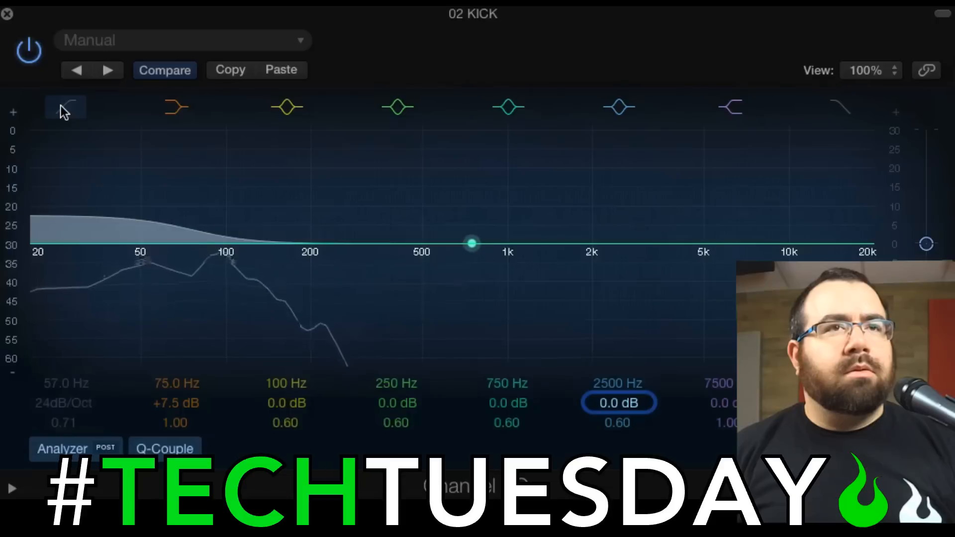
{"action": "left_click", "coordinate": [61, 105]}
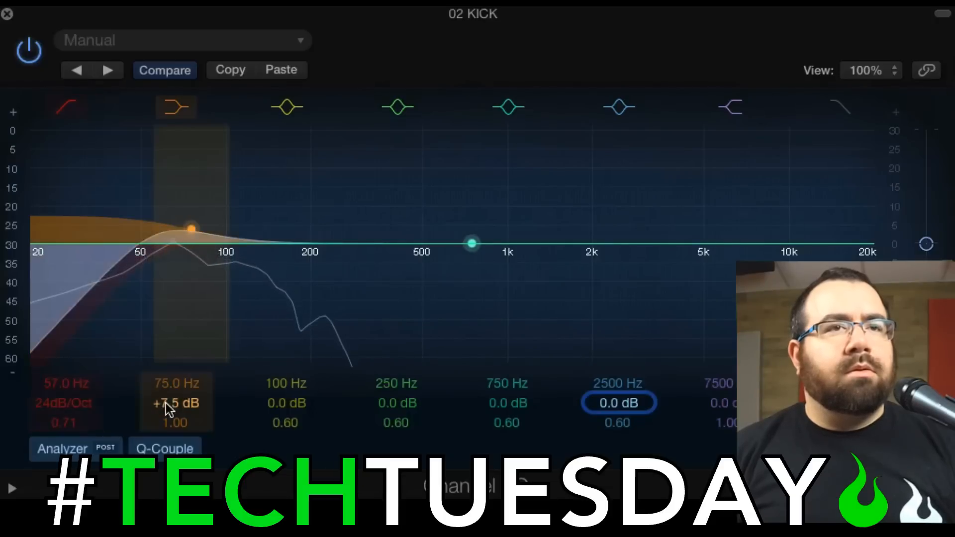
{"action": "left_click_drag", "start_coordinate": [166, 403], "coordinate": [165, 399]}
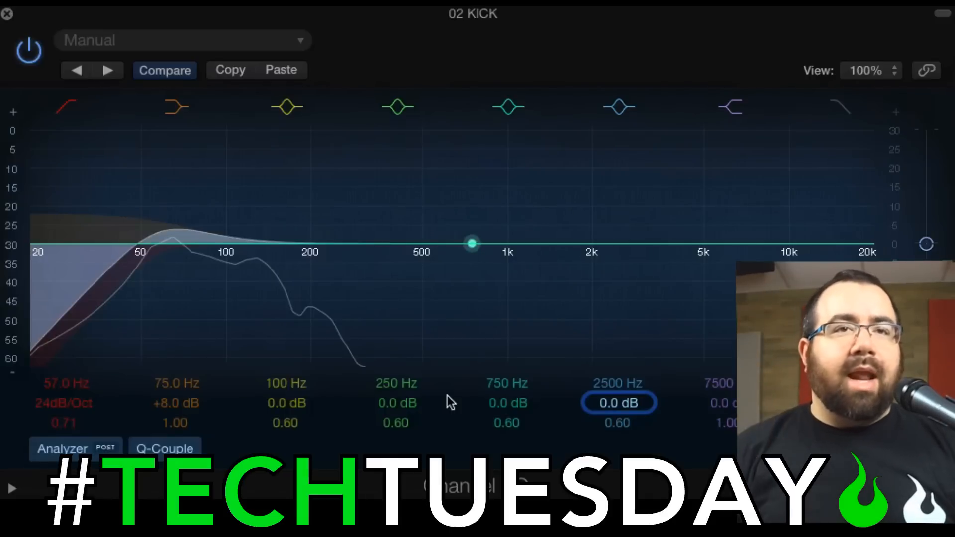
Boost and sweep the 250 Hz band to find the boxy range, and cut it by 9.5 dB at 184 Hz with a Q of 1.40.
{"action": "left_click_drag", "start_coordinate": [401, 403], "coordinate": [416, 330]}
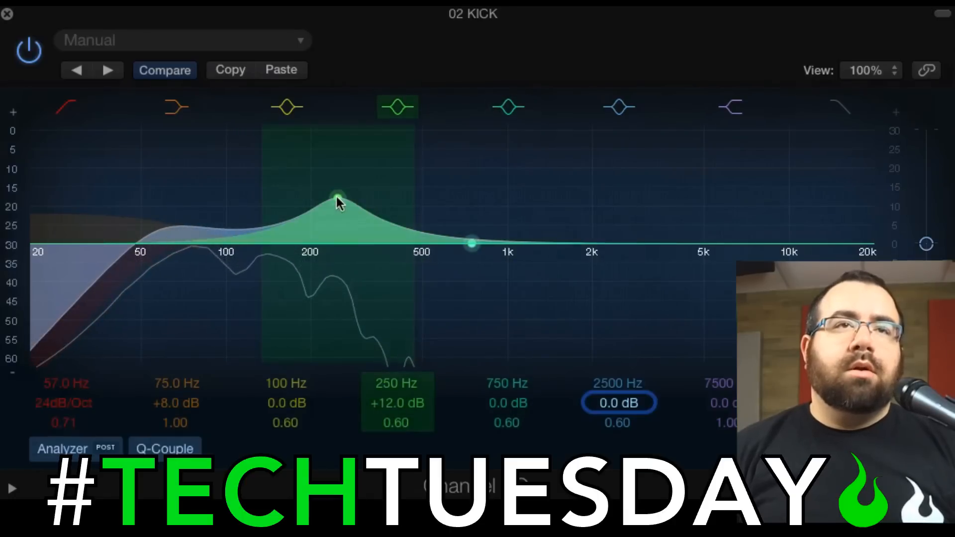
{"action": "left_click_drag", "start_coordinate": [337, 197], "coordinate": [350, 155]}
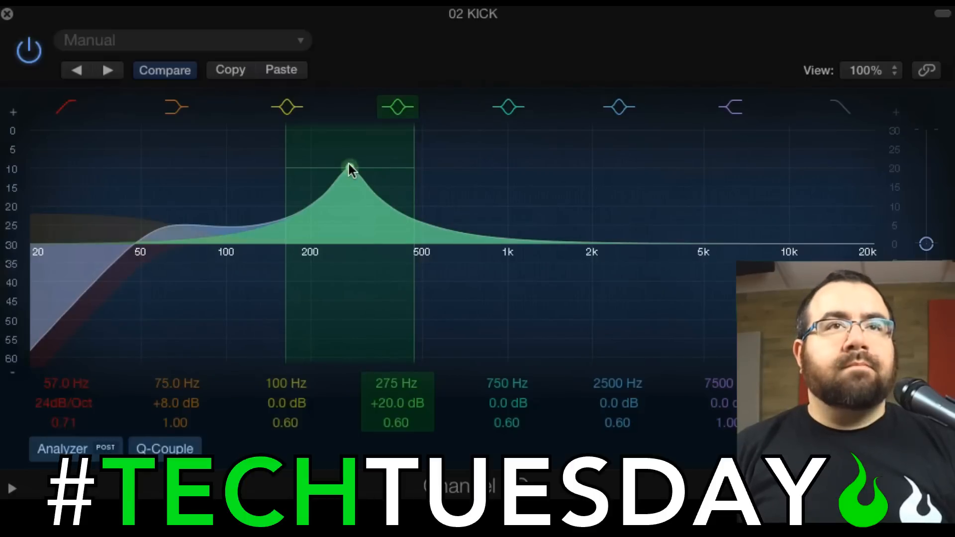
{"action": "left_click_drag", "start_coordinate": [348, 166], "coordinate": [301, 323]}
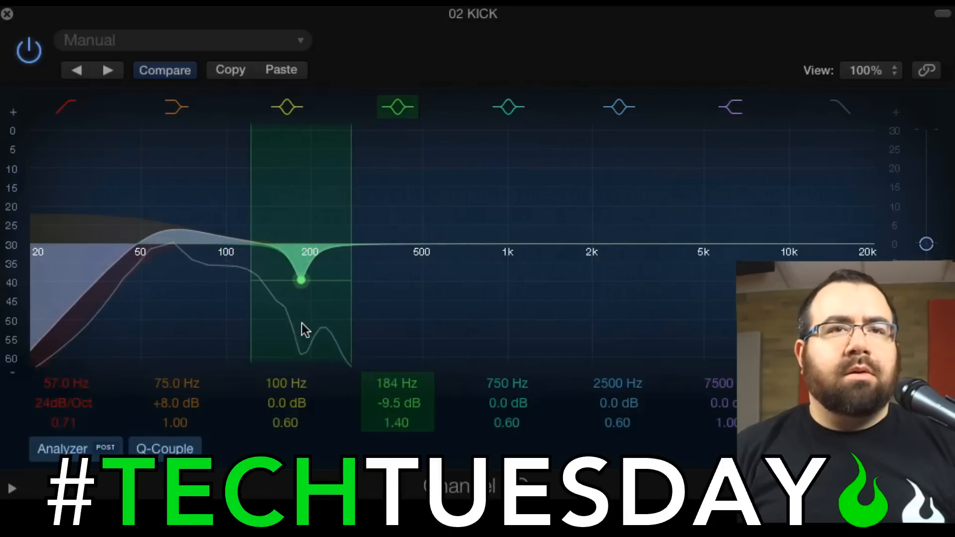
Switch the 100 Hz and 184 Hz bands off and on to compare the kick with and without the cut.
{"action": "left_click", "coordinate": [296, 108]}
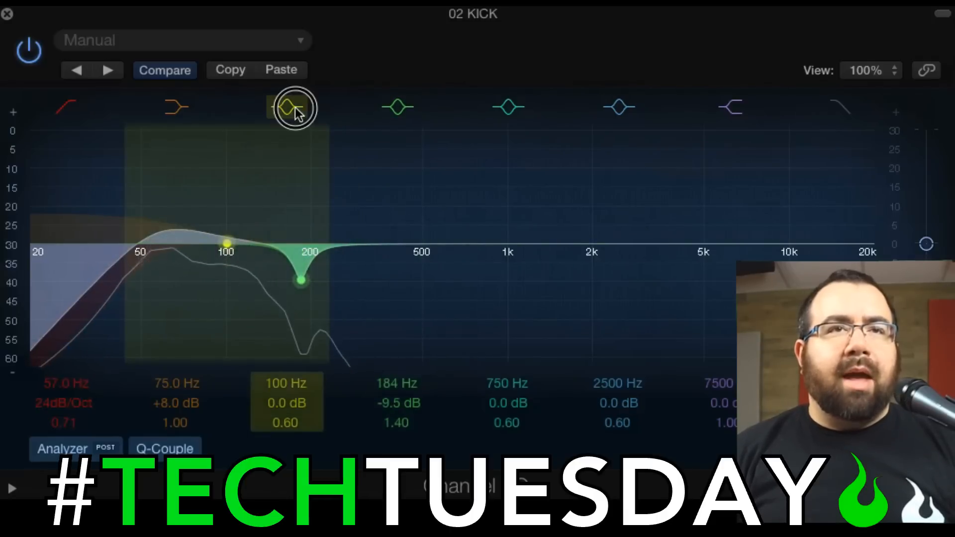
{"action": "left_click", "coordinate": [296, 108]}
{"action": "left_click", "coordinate": [398, 108]}
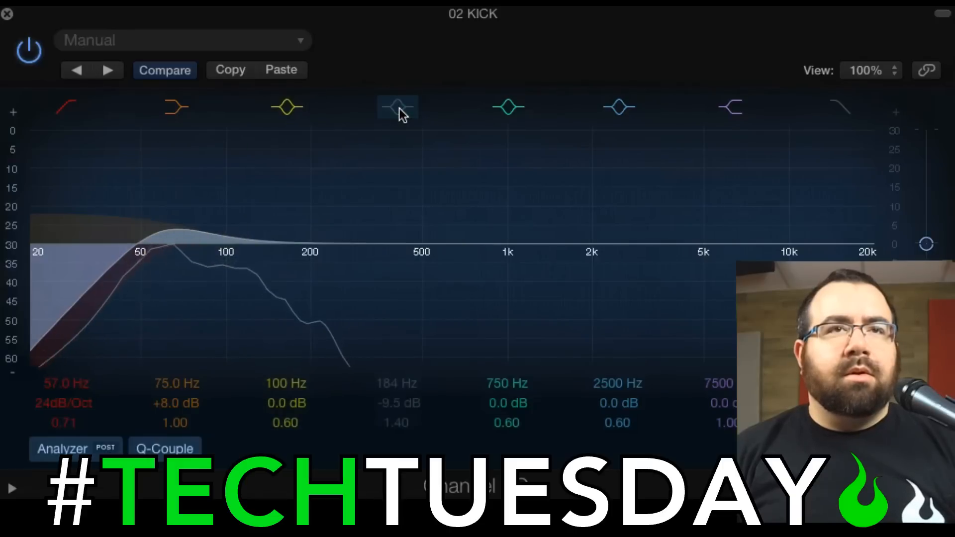
{"action": "left_click", "coordinate": [399, 109]}
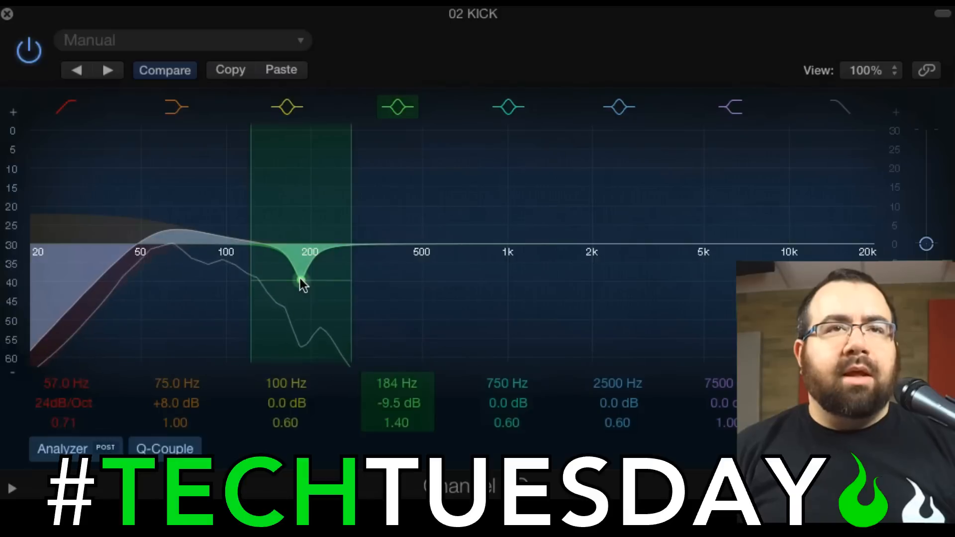
Deepen the low-mid cut to -17.5 dB at 190 Hz, and set the 7500 Hz high shelf gain to +8.0 dB.
{"action": "left_click_drag", "start_coordinate": [300, 279], "coordinate": [303, 320]}
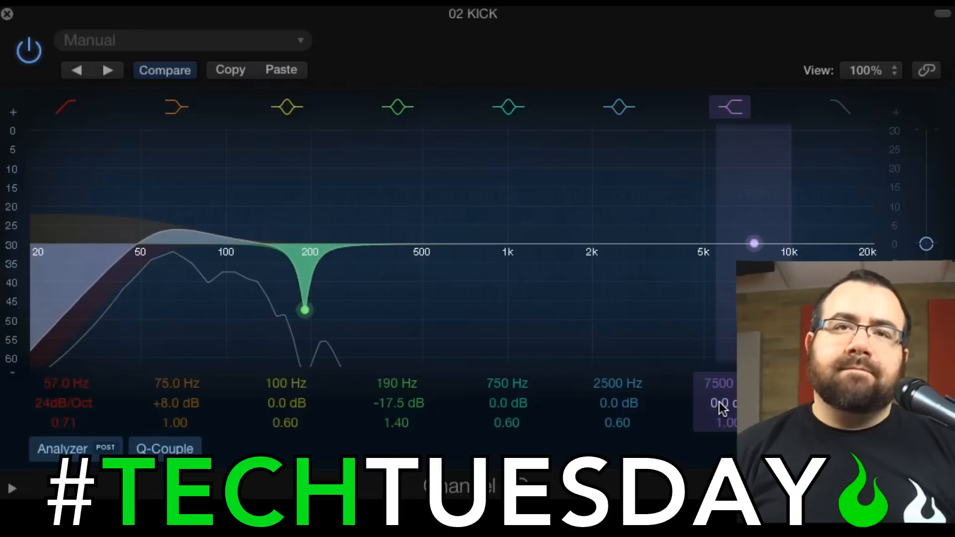
{"action": "left_click_drag", "start_coordinate": [719, 402], "coordinate": [719, 362]}
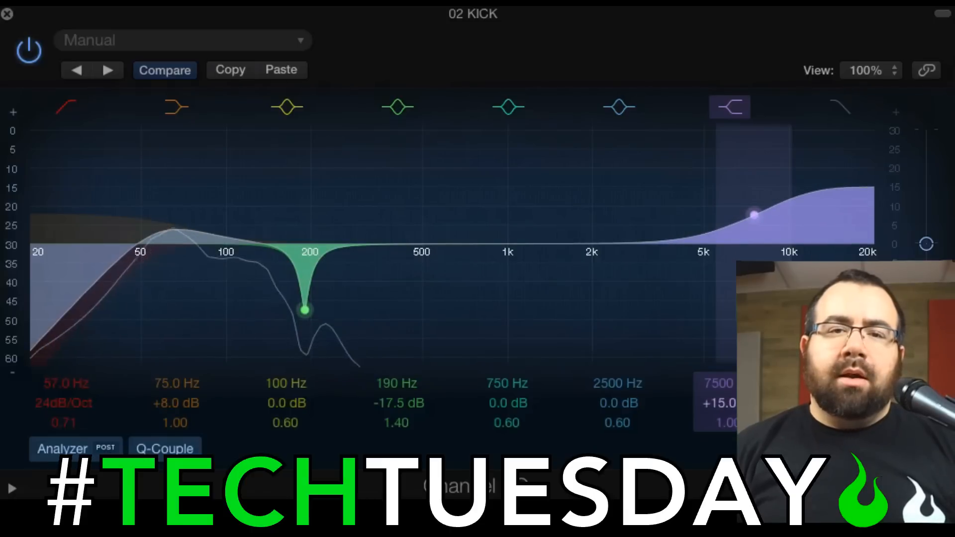
{"action": "left_click", "coordinate": [721, 402]}
{"action": "mouse_move", "coordinate": [722, 404]}
{"action": "left_mouse_down"}
{"action": "mouse_move", "coordinate": [721, 469]}
{"action": "mouse_move", "coordinate": [722, 416]}
{"action": "left_mouse_up"}
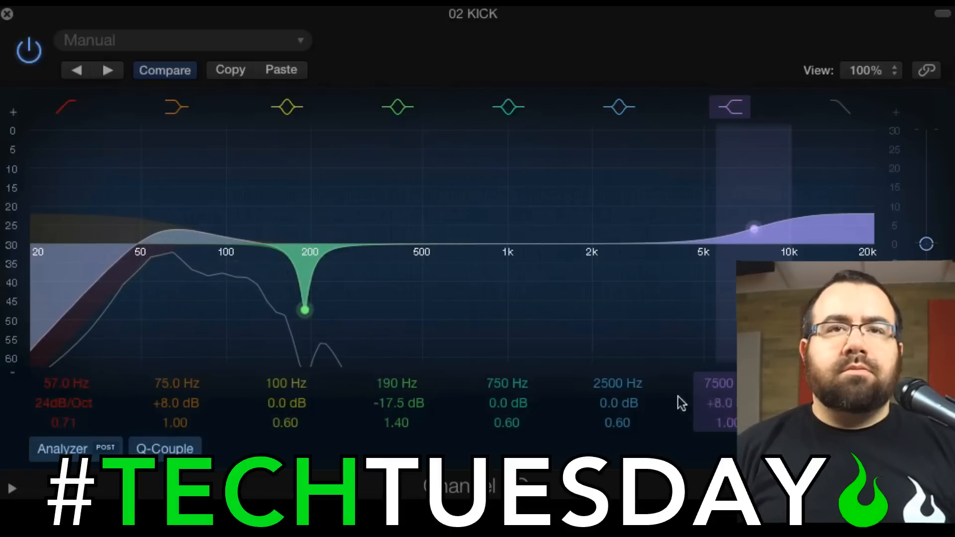
Boost and sweep the 2500 Hz band to find the beater attack, and set it to +4.5 dB at 4250 Hz with a Q of 0.41.
{"action": "left_click", "coordinate": [616, 402]}
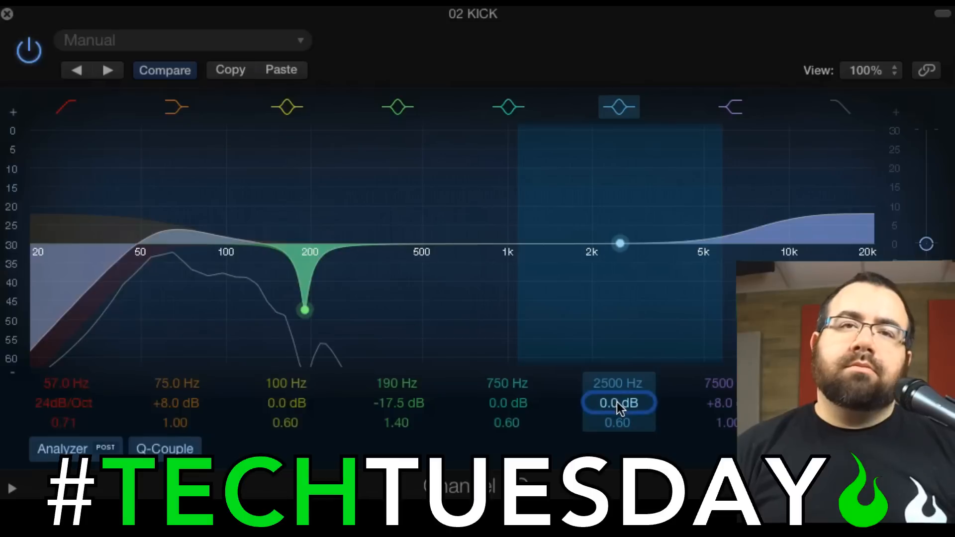
{"action": "left_click_drag", "start_coordinate": [616, 402], "coordinate": [616, 377]}
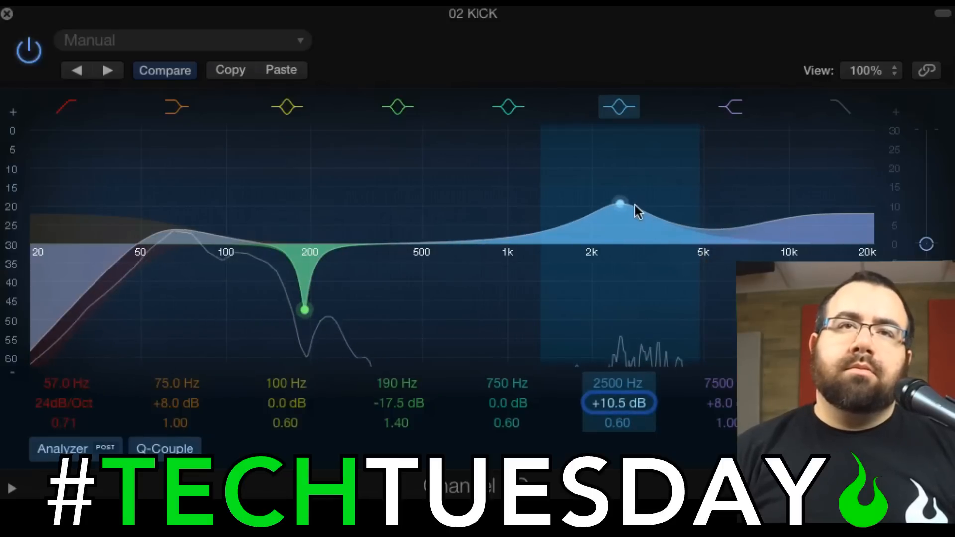
{"action": "left_click_drag", "start_coordinate": [616, 205], "coordinate": [688, 185]}
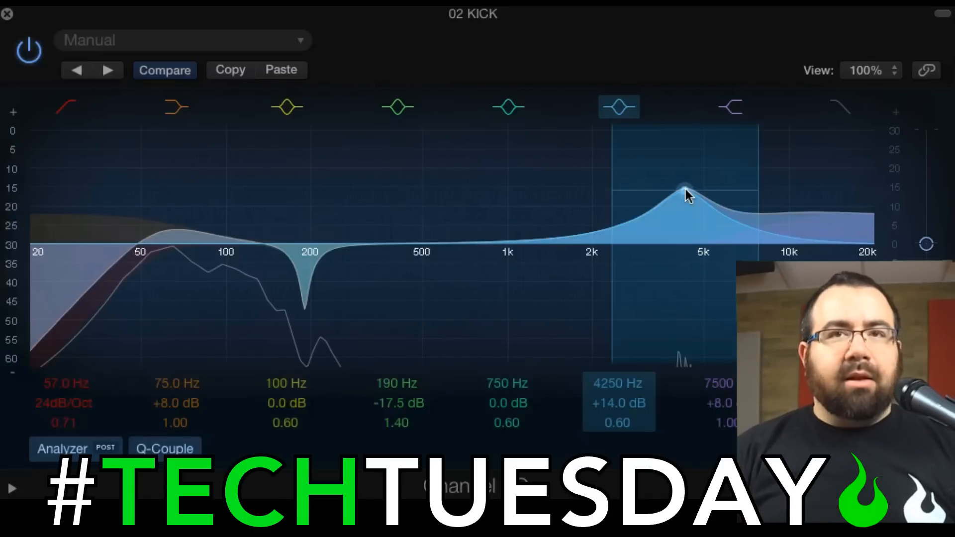
{"action": "left_click_drag", "start_coordinate": [685, 189], "coordinate": [684, 238]}
{"action": "left_click_drag", "start_coordinate": [775, 222], "coordinate": [785, 224]}
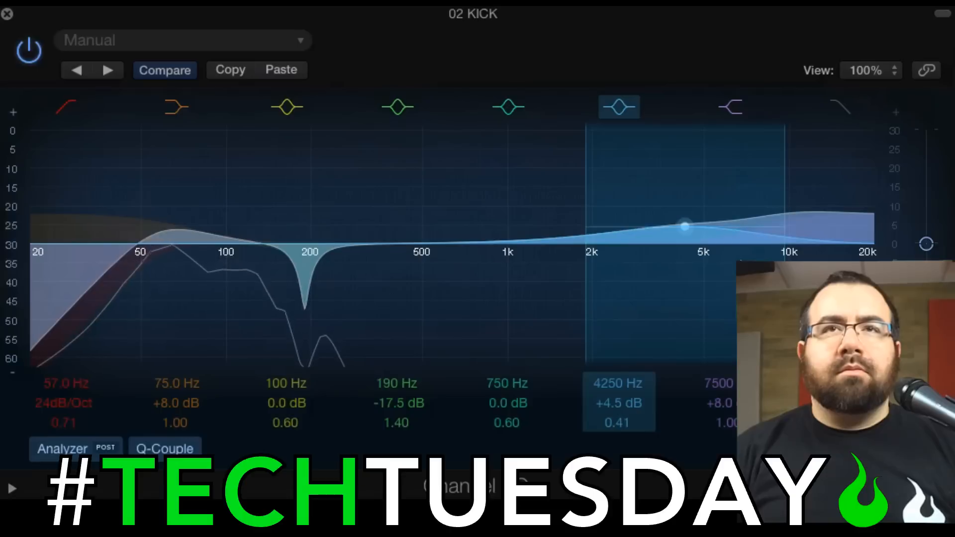
Lower the 4250 Hz band's gain to +3.0 dB, comparing the kick with that band and with the whole EQ bypassed.
{"action": "left_click", "coordinate": [620, 103]}
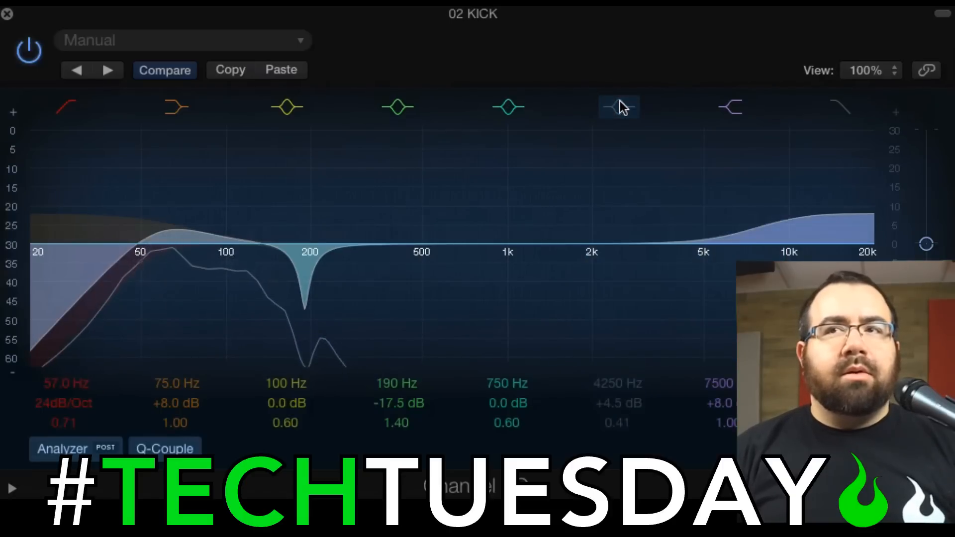
{"action": "left_click", "coordinate": [619, 103]}
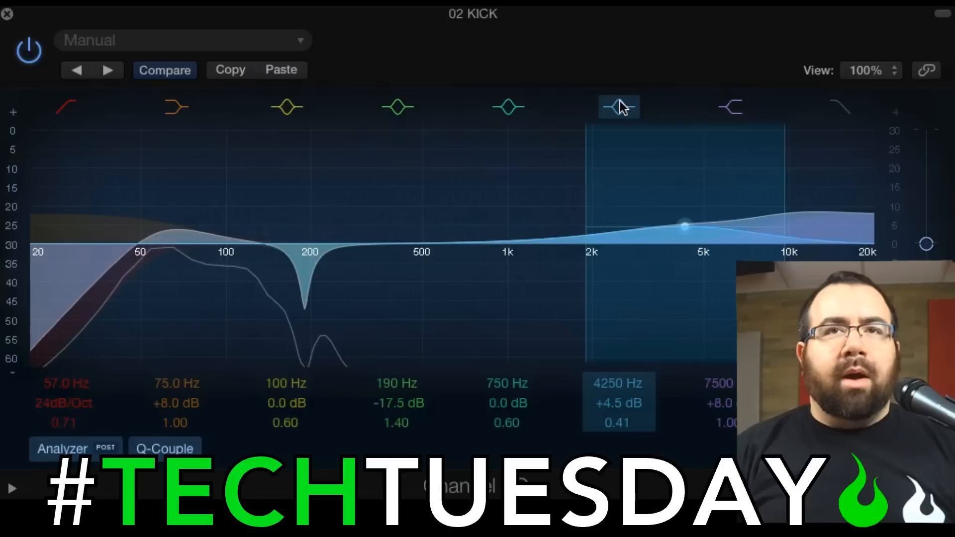
{"action": "left_click_drag", "start_coordinate": [616, 402], "coordinate": [615, 413]}
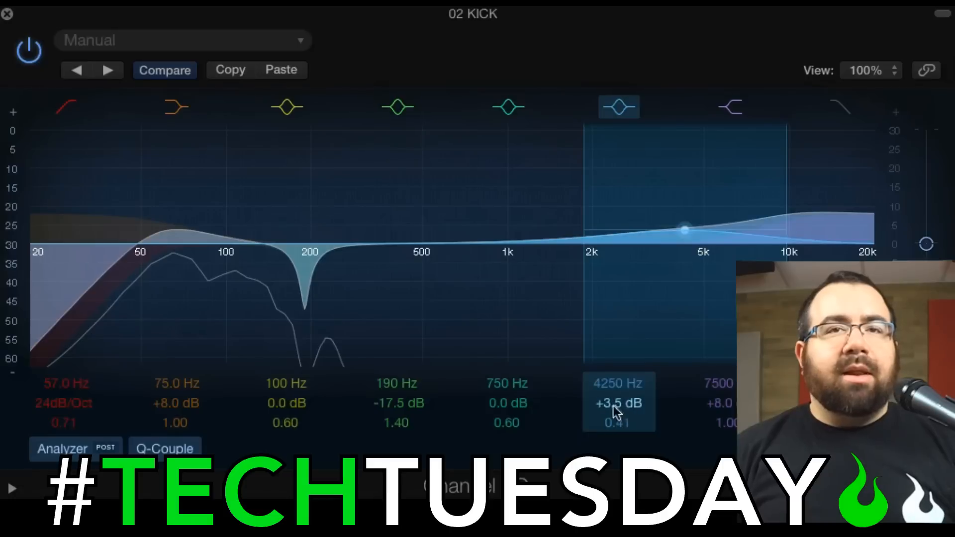
{"action": "left_click_drag", "start_coordinate": [612, 405], "coordinate": [613, 409]}
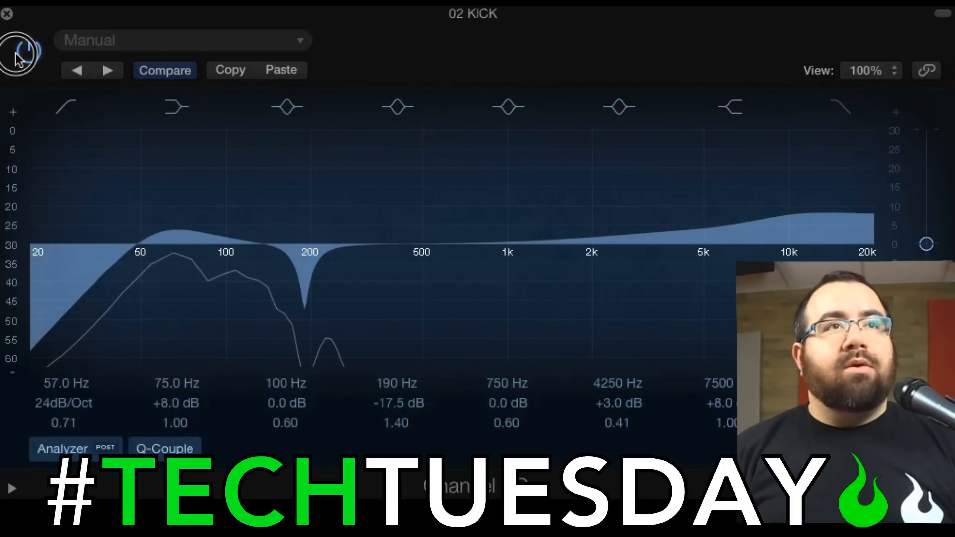
{"action": "left_click", "coordinate": [19, 54]}
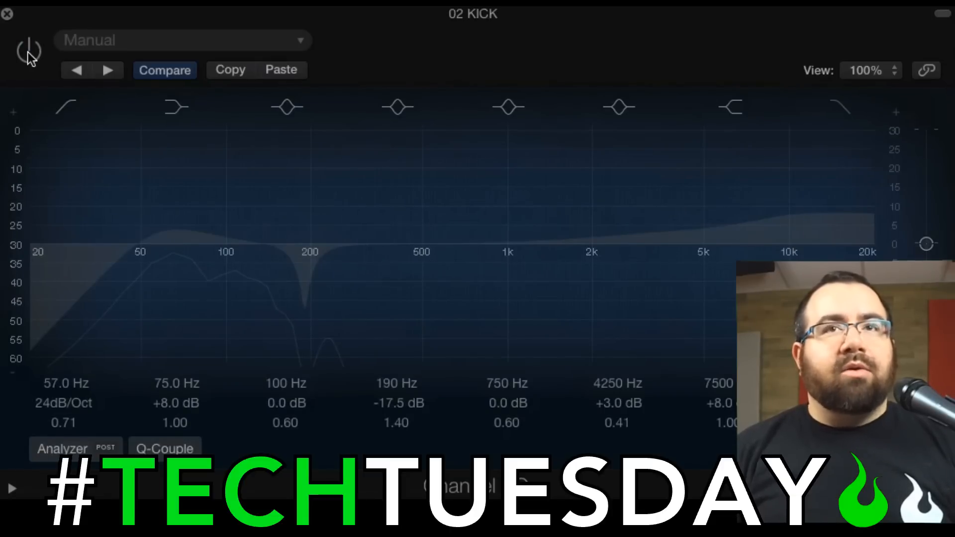
{"action": "left_click", "coordinate": [28, 52]}
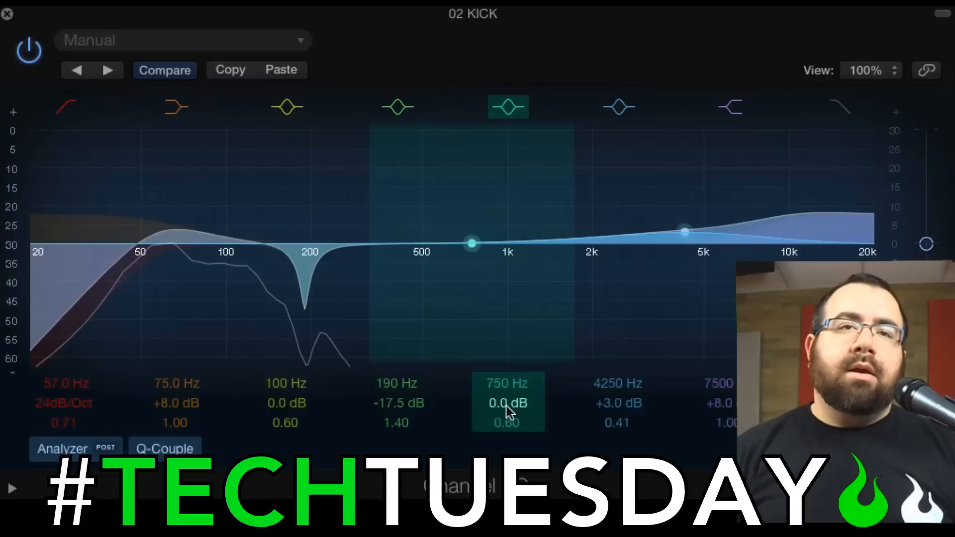
Boost and sweep the 750 Hz band, cut it by 5.0 dB at 1000 Hz, and switch it off and on to compare.
{"action": "left_click_drag", "start_coordinate": [505, 405], "coordinate": [506, 378]}
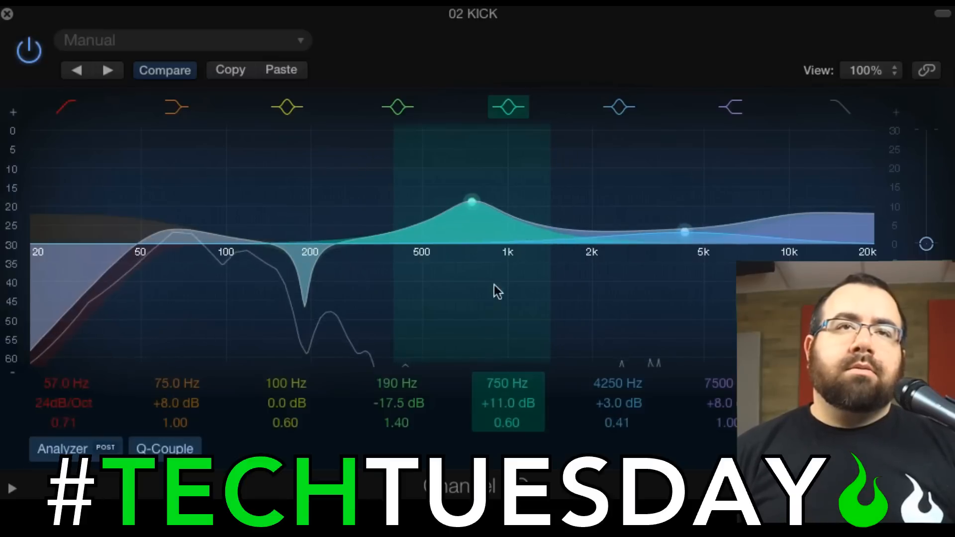
{"action": "left_click", "coordinate": [472, 203]}
{"action": "left_click_drag", "start_coordinate": [472, 204], "coordinate": [497, 160]}
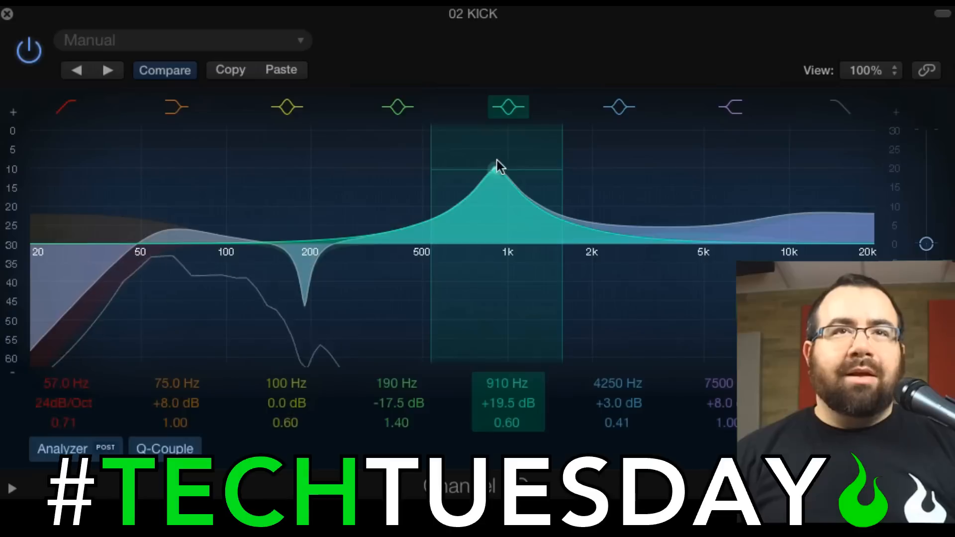
{"action": "left_click_drag", "start_coordinate": [497, 167], "coordinate": [509, 297]}
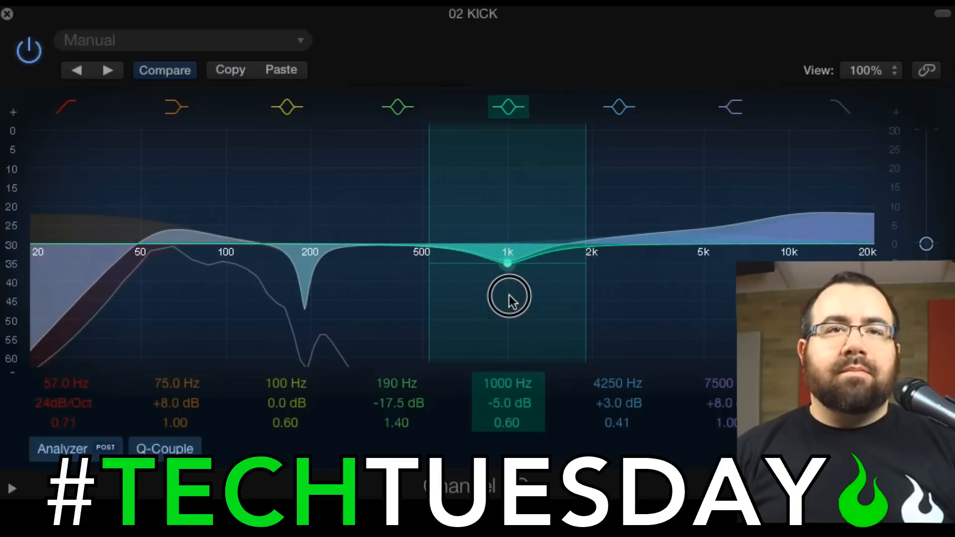
{"action": "left_click", "coordinate": [505, 107]}
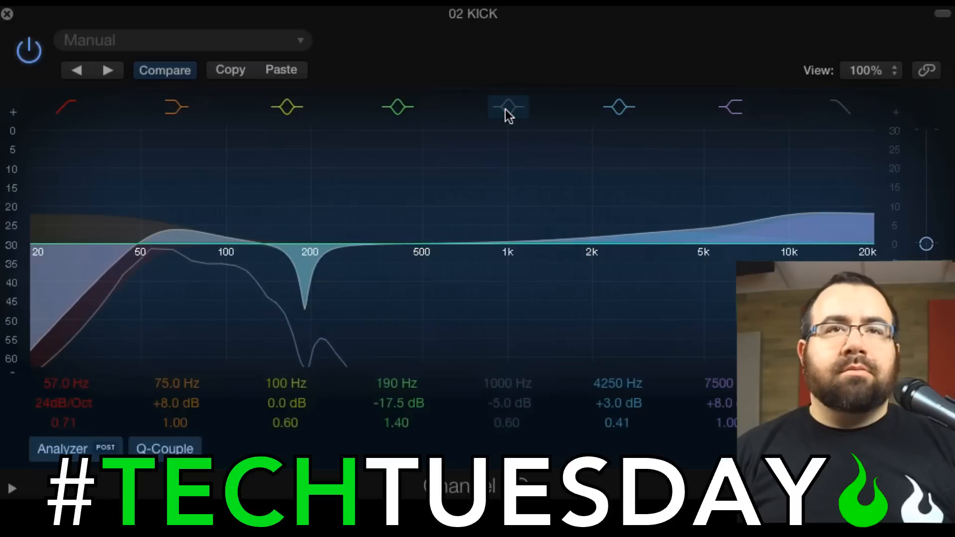
{"action": "left_click", "coordinate": [505, 107]}
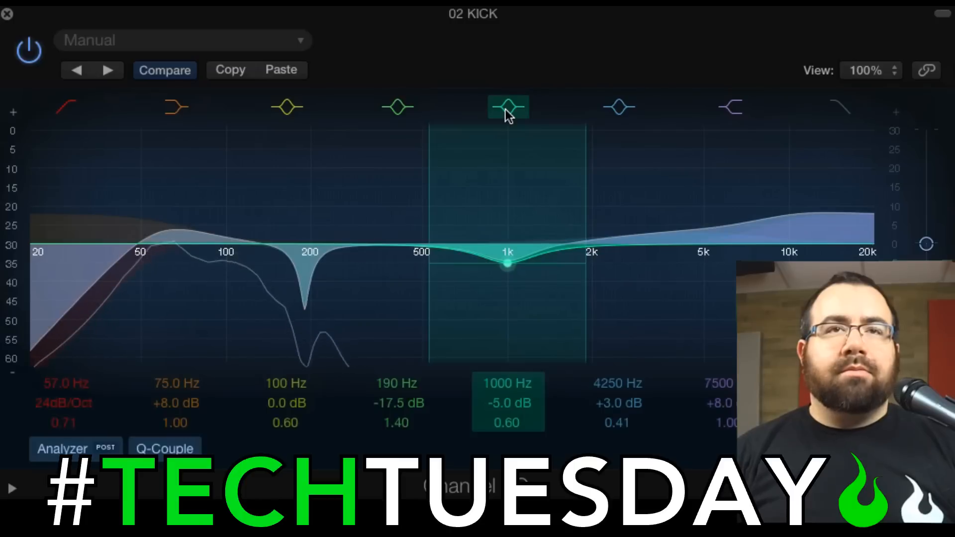